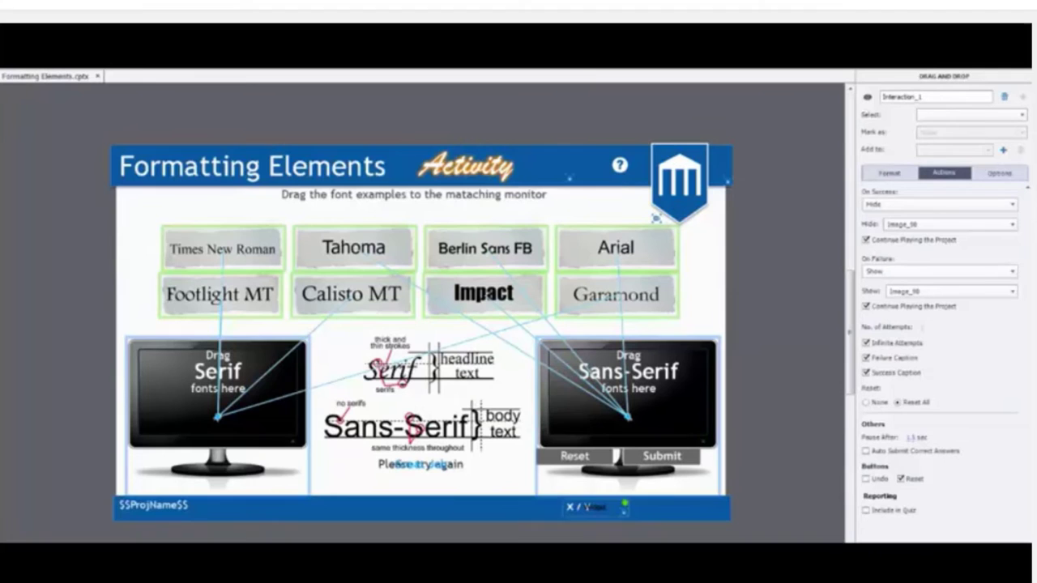
- Preview the Formatting Elements font-sorting project in the web browser with F12
key(F12)
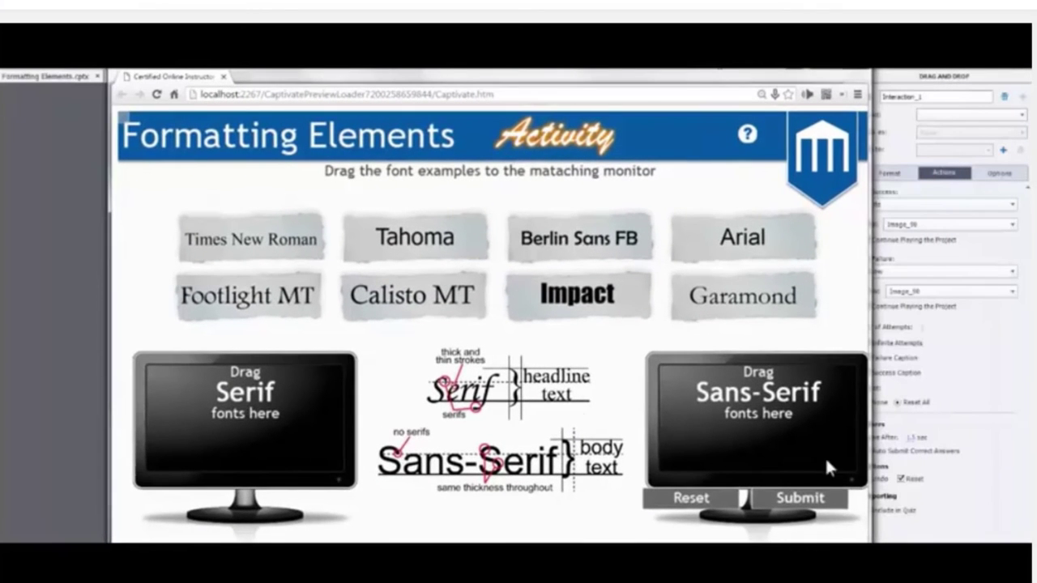
- Place Calisto MT, Footlight MT and Times New Roman on the Serif monitor
drag(392, 310, 259, 398)
drag(243, 300, 255, 384)
drag(246, 261, 247, 443)
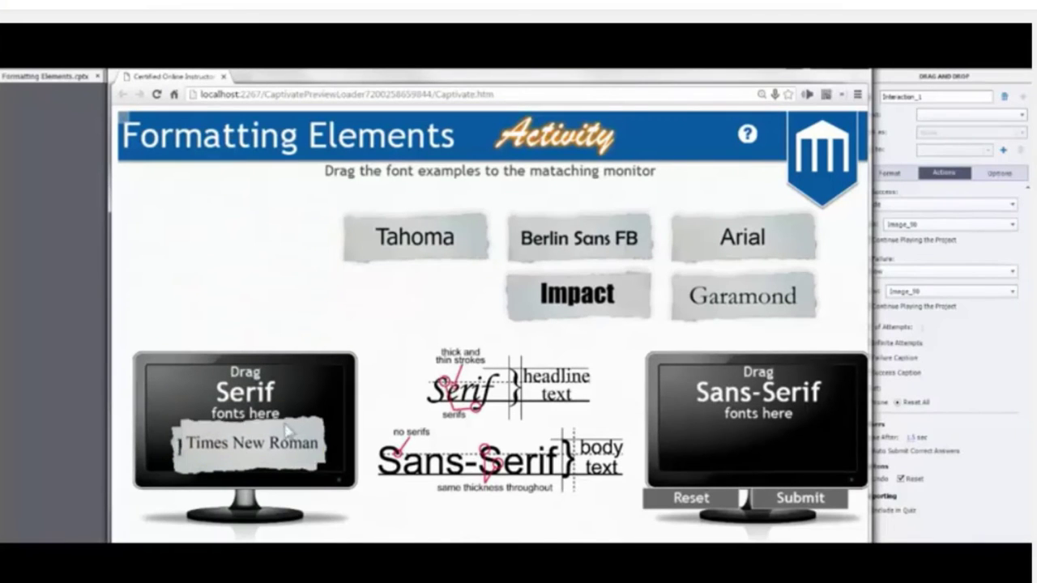
- Put Tahoma, Impact, Garamond, Berlin Sans FB and Arial on Sans-Serif, submit, then close the preview
drag(427, 257, 726, 405)
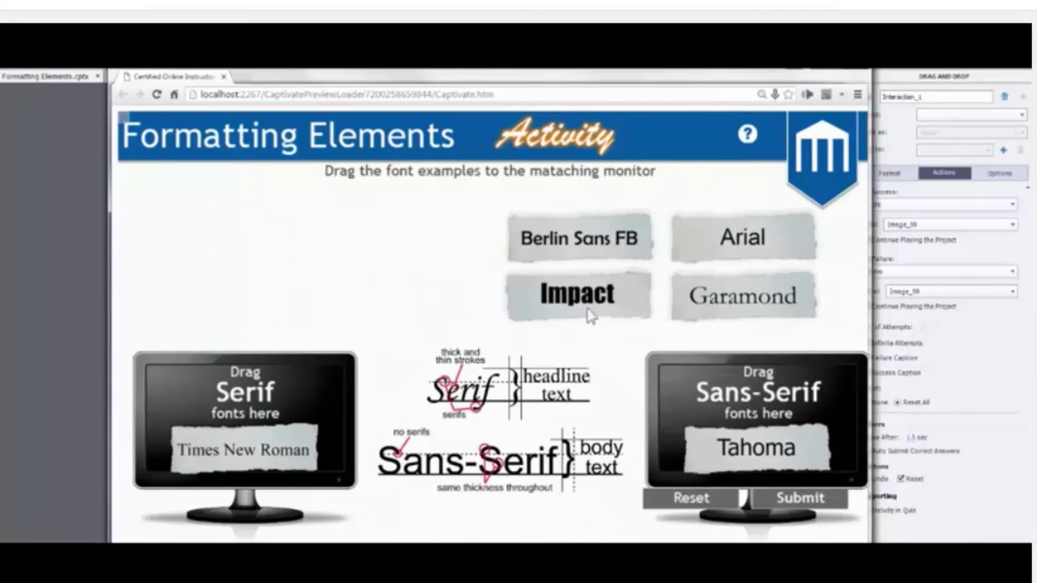
drag(591, 312, 749, 401)
drag(740, 312, 750, 430)
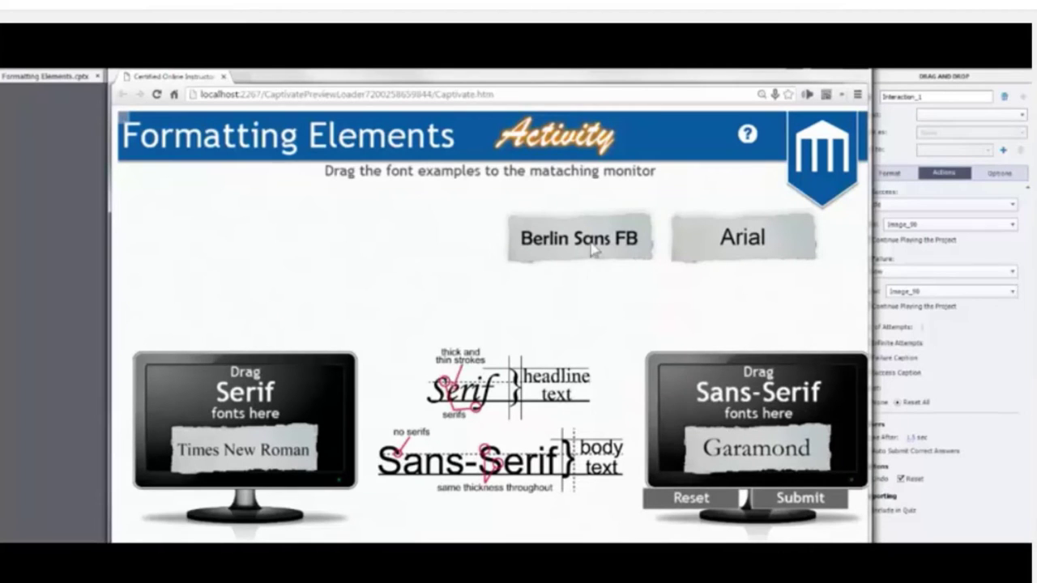
drag(597, 247, 743, 371)
drag(747, 246, 757, 430)
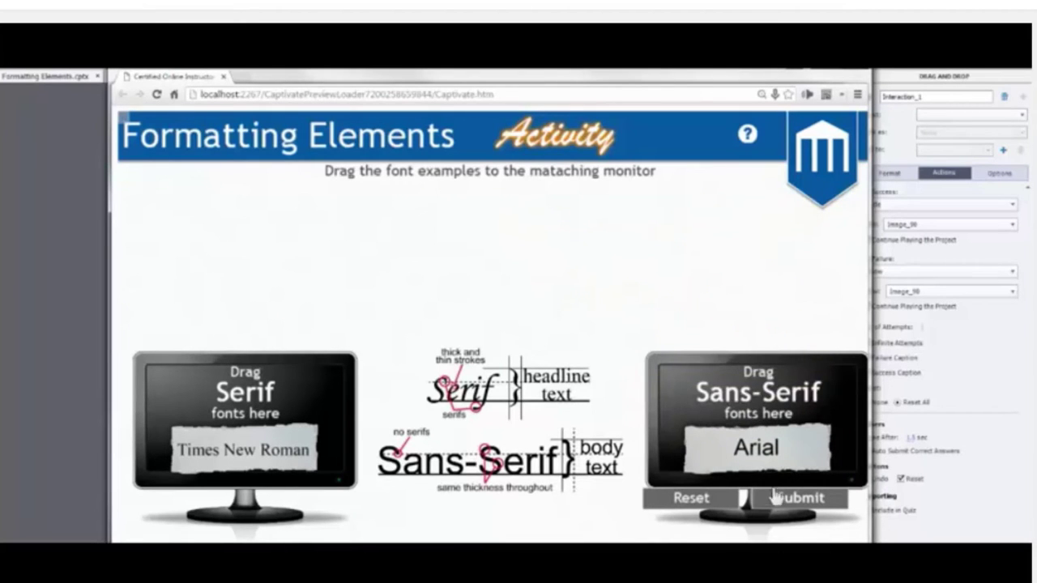
click(792, 497)
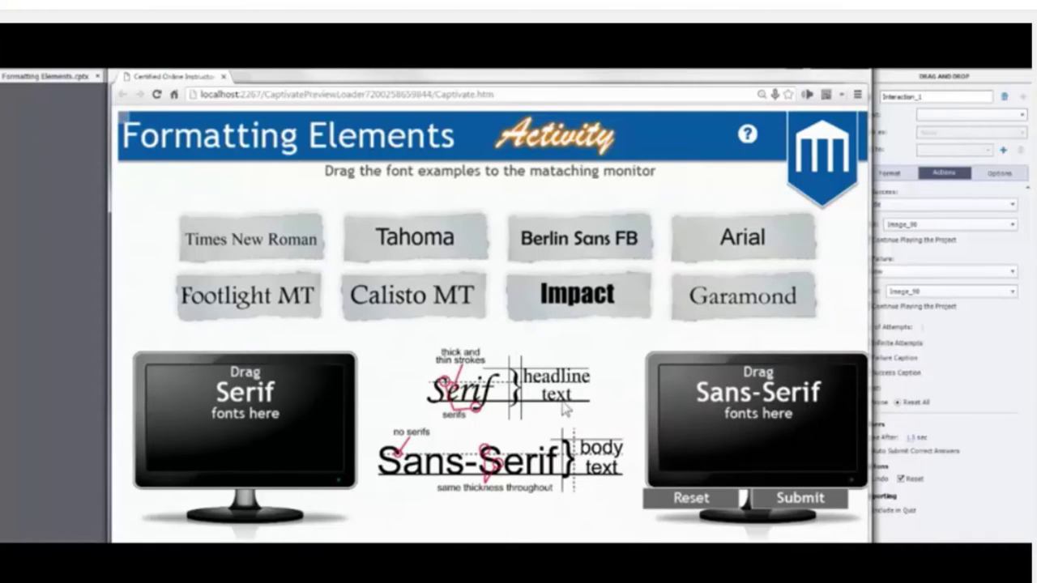
click(862, 74)
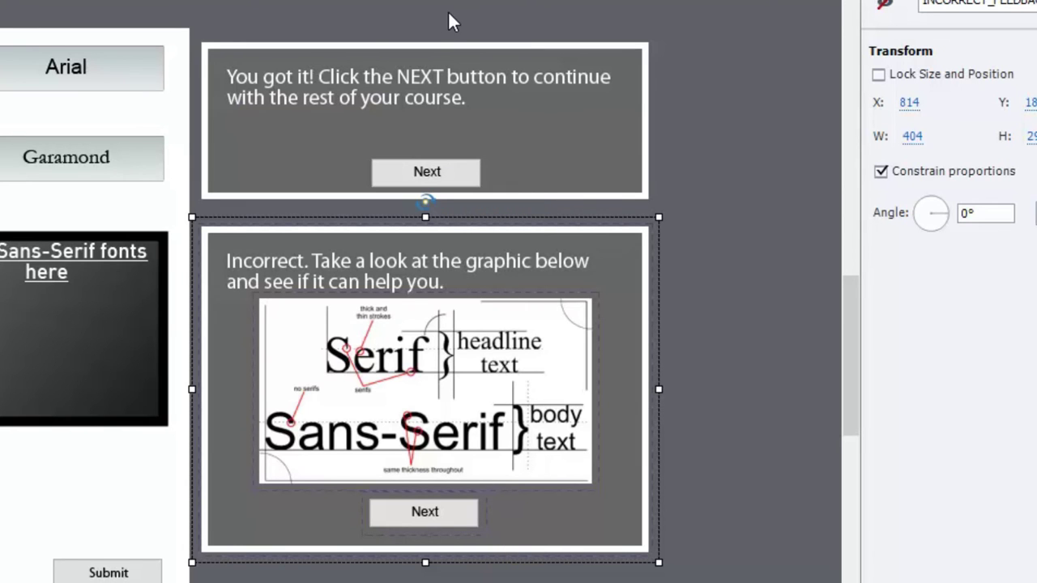
- Move the INCORRECT_FEEDBACK caption onto the centre of the slide
click(412, 95)
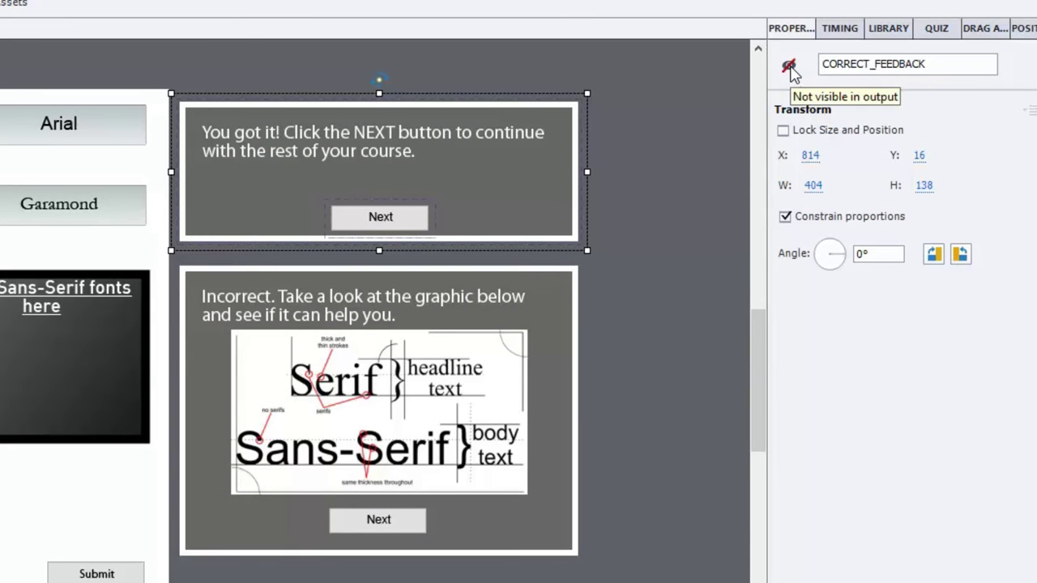
click(495, 316)
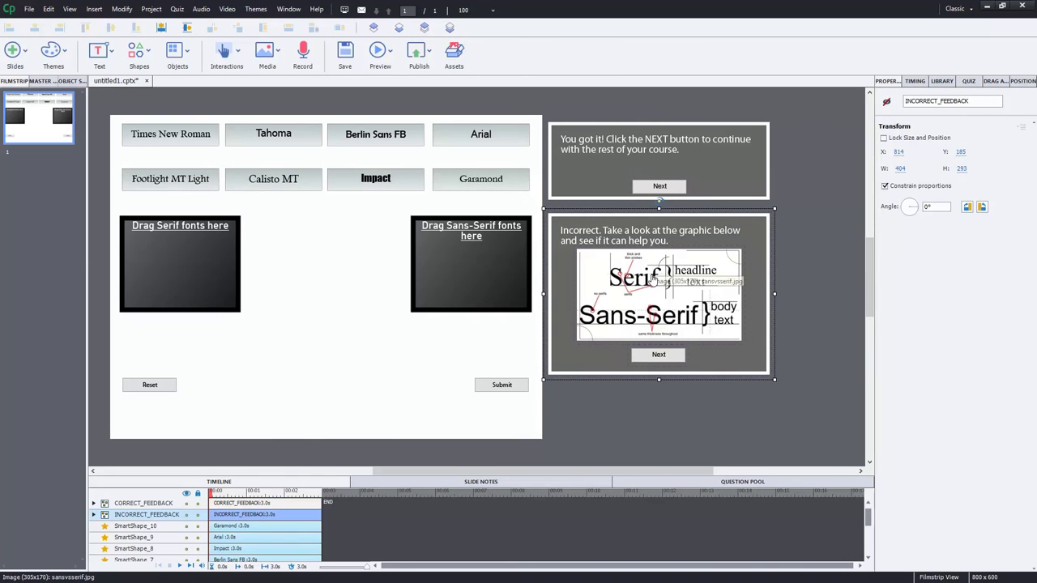
click(653, 278)
click(788, 150)
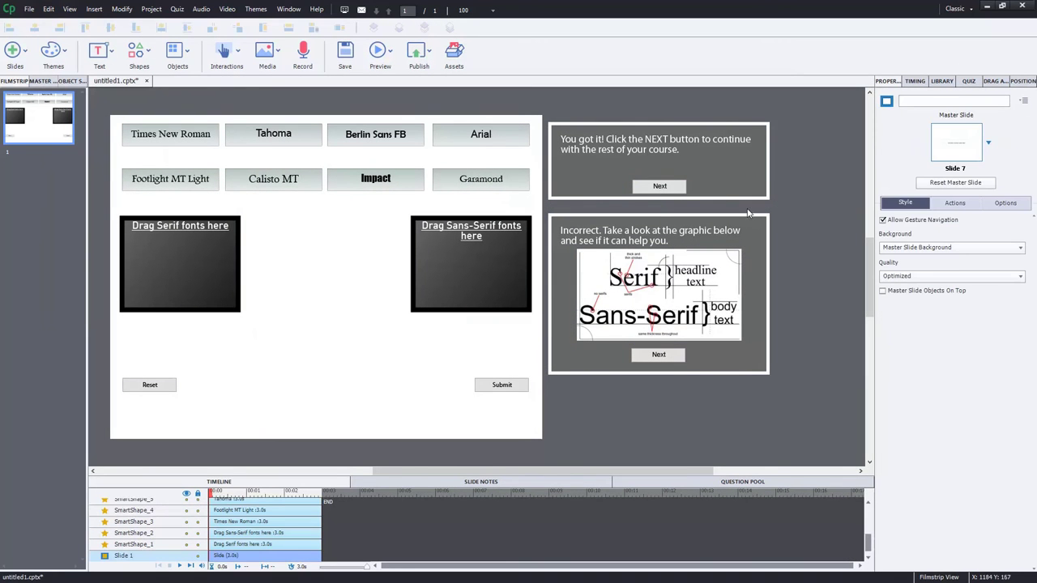
click(690, 233)
drag(615, 235, 285, 221)
- Centre CORRECT_FEEDBACK horizontally and vertically on the slide
click(729, 191)
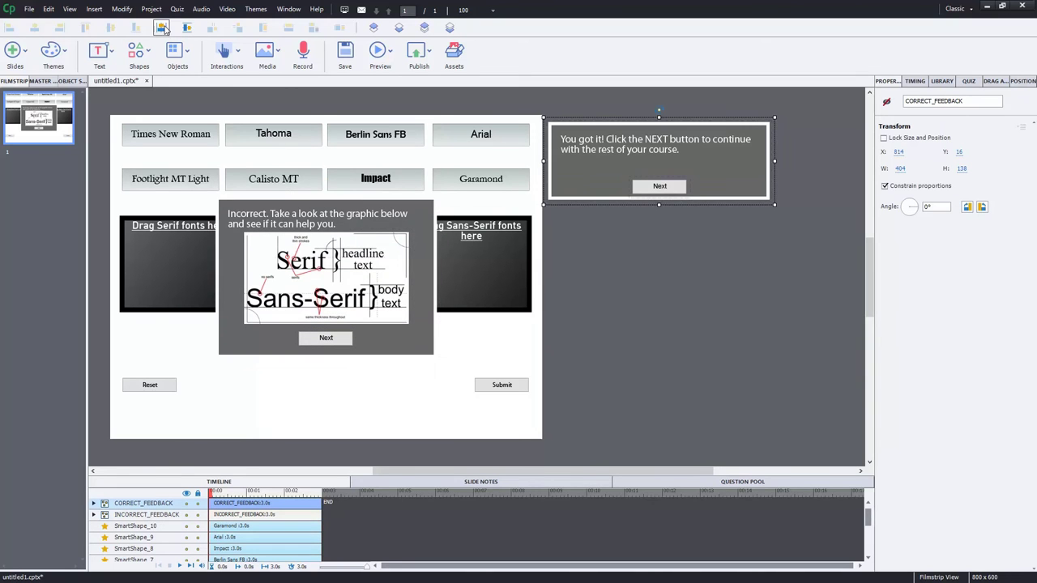
click(187, 28)
click(187, 28)
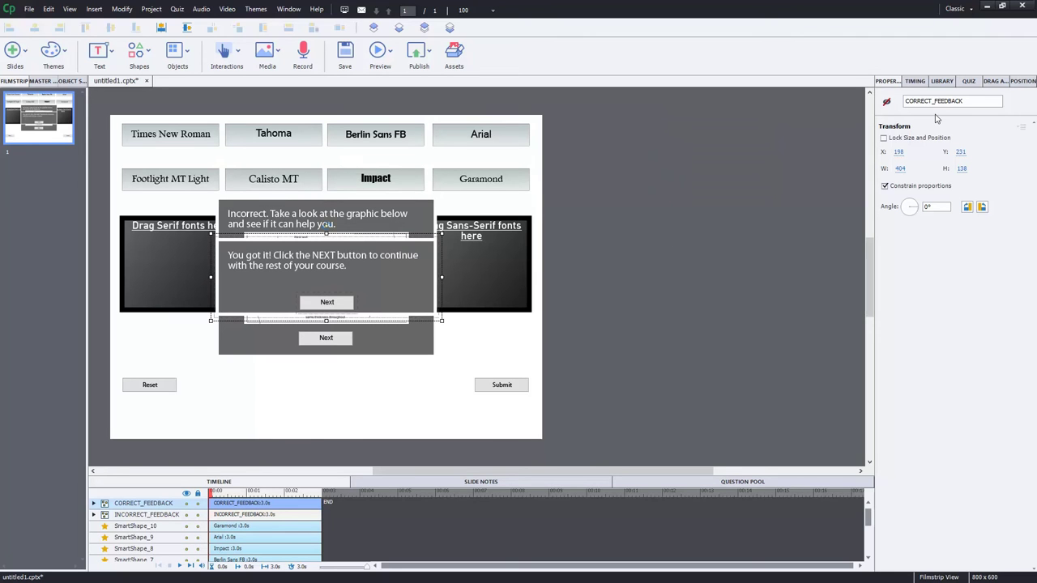
- Open the Drag and Drop interaction settings panel for the success and failure actions
click(994, 82)
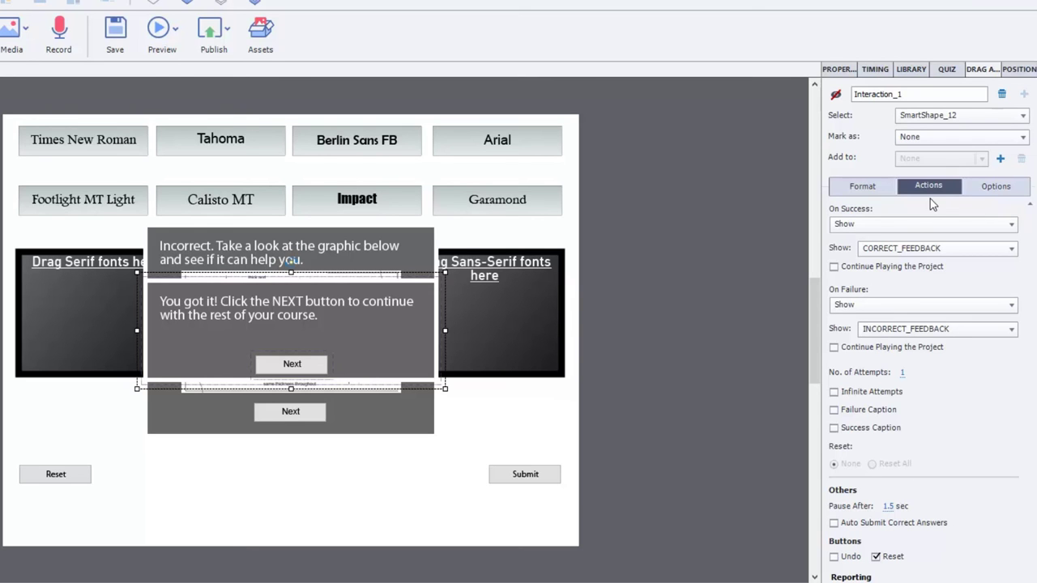
- Deselect the font tiles and bring up the Drag and Drop panel's Options tab
click(875, 187)
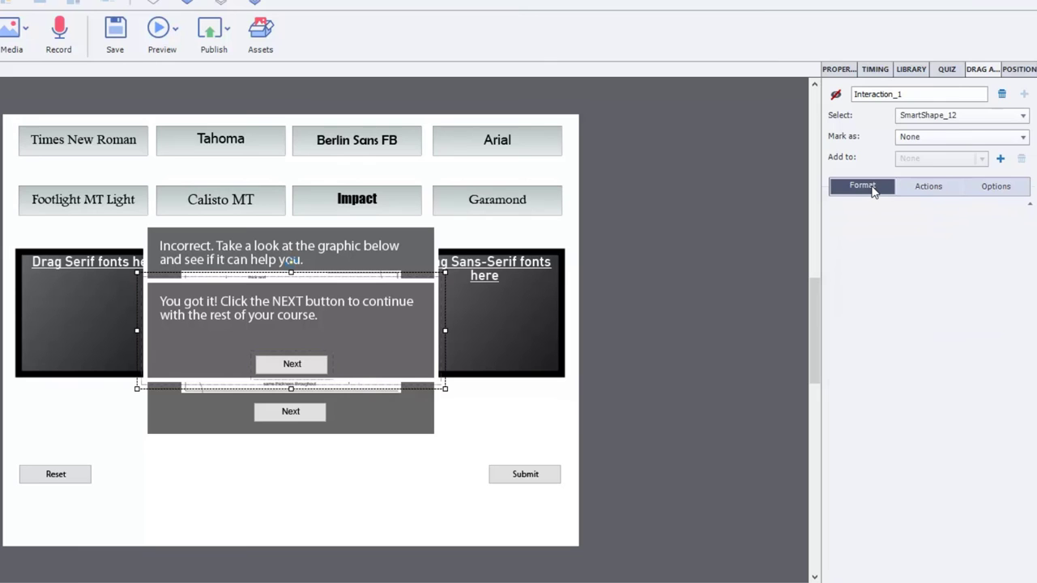
click(638, 338)
click(546, 322)
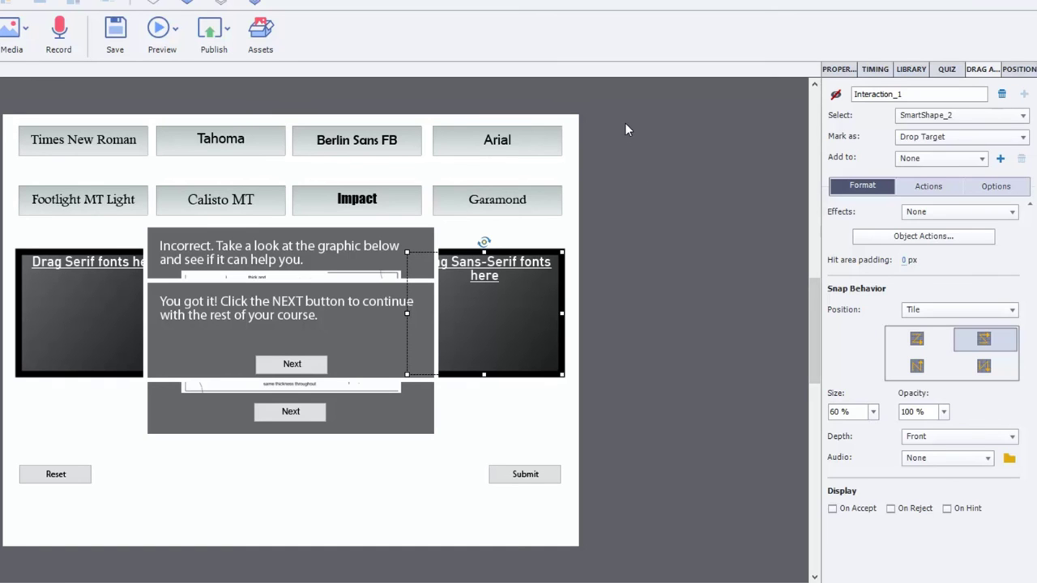
drag(630, 126, 51, 197)
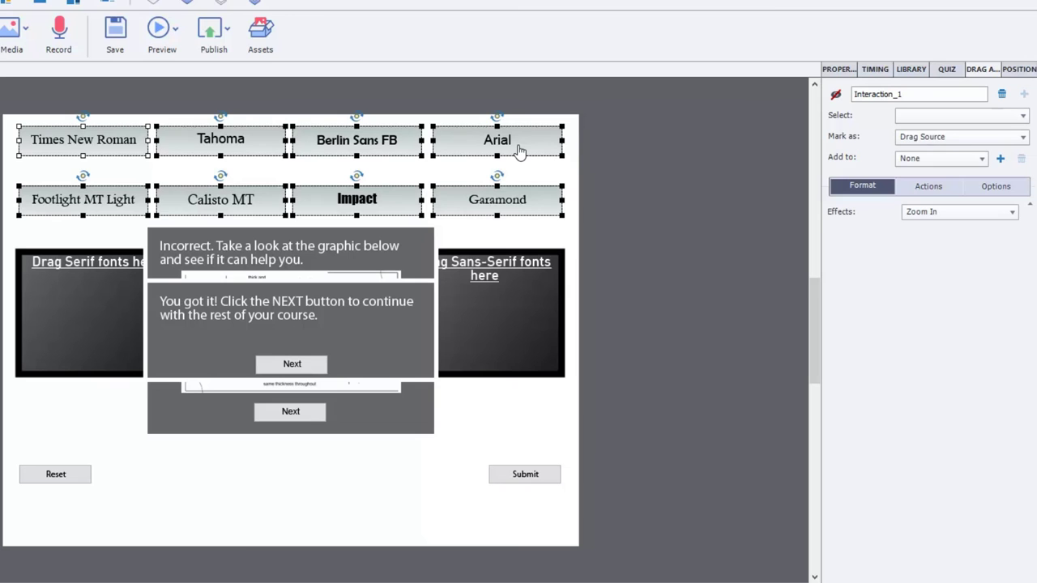
click(728, 281)
click(998, 188)
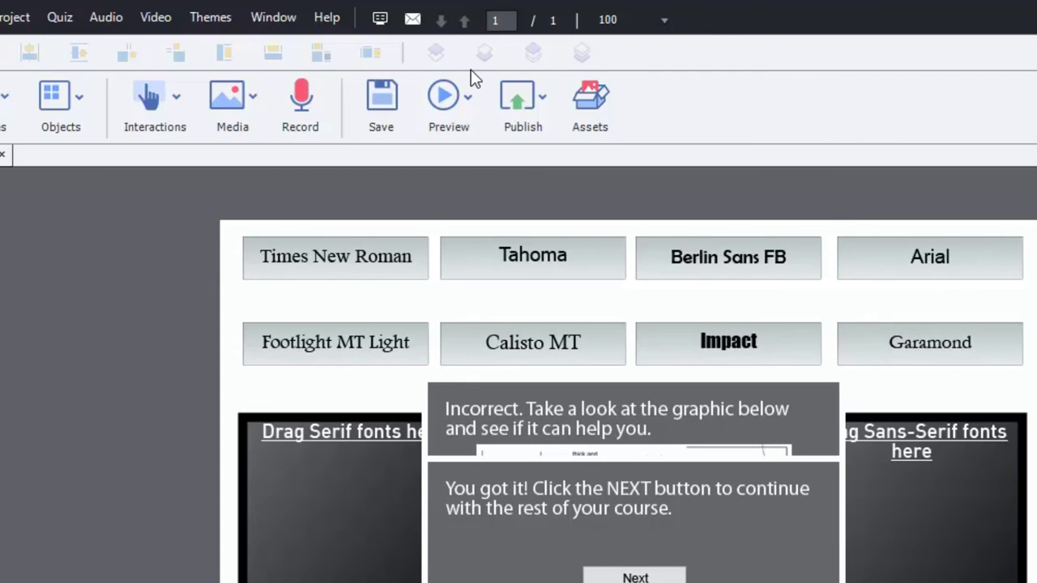
- Preview the font-sorting slide In Browser from the Preview dropdown
click(463, 99)
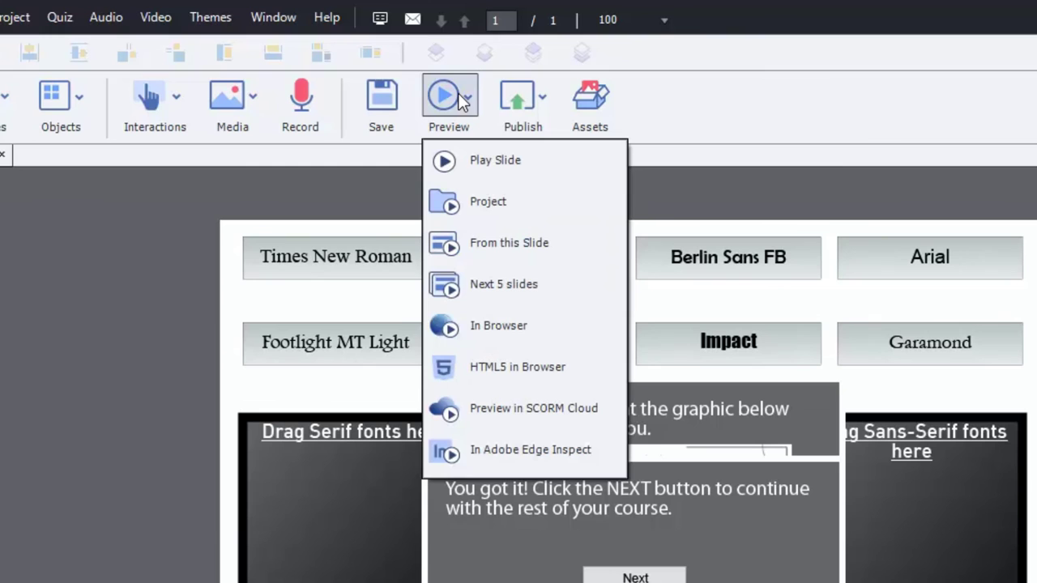
click(460, 322)
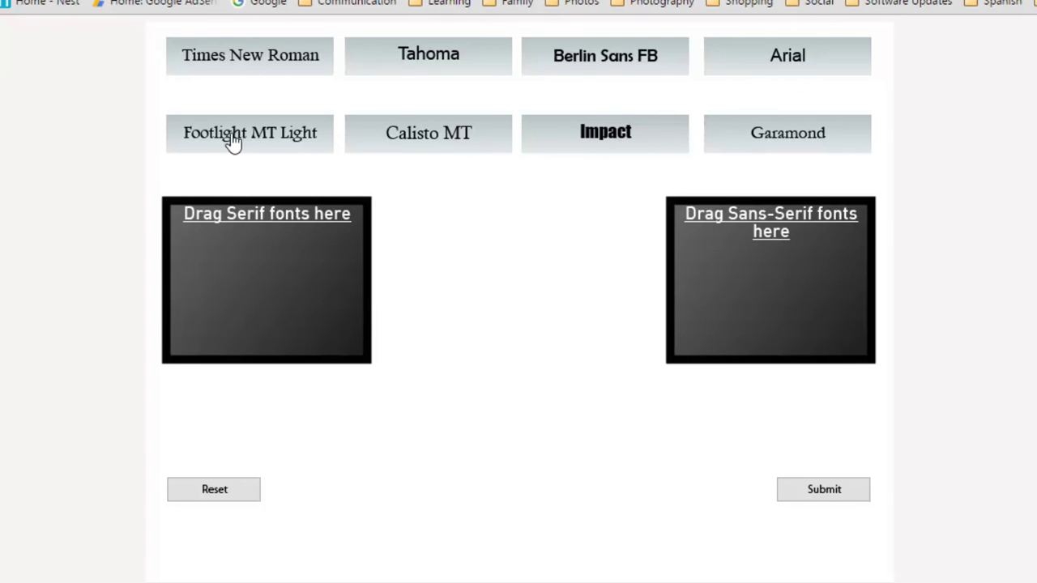
- Sort Footlight MT Light, Times New Roman, Calisto MT, Tahoma to Serif; Impact, Garamond, Arial, Berlin Sans FB to Sans-Serif
drag(231, 143, 229, 290)
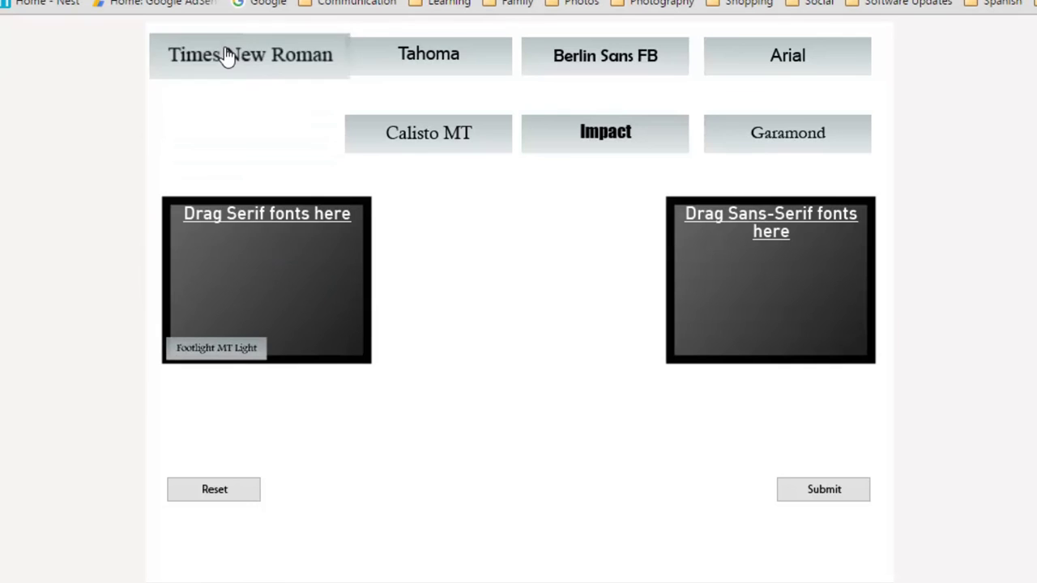
drag(227, 55, 231, 266)
drag(428, 144, 303, 273)
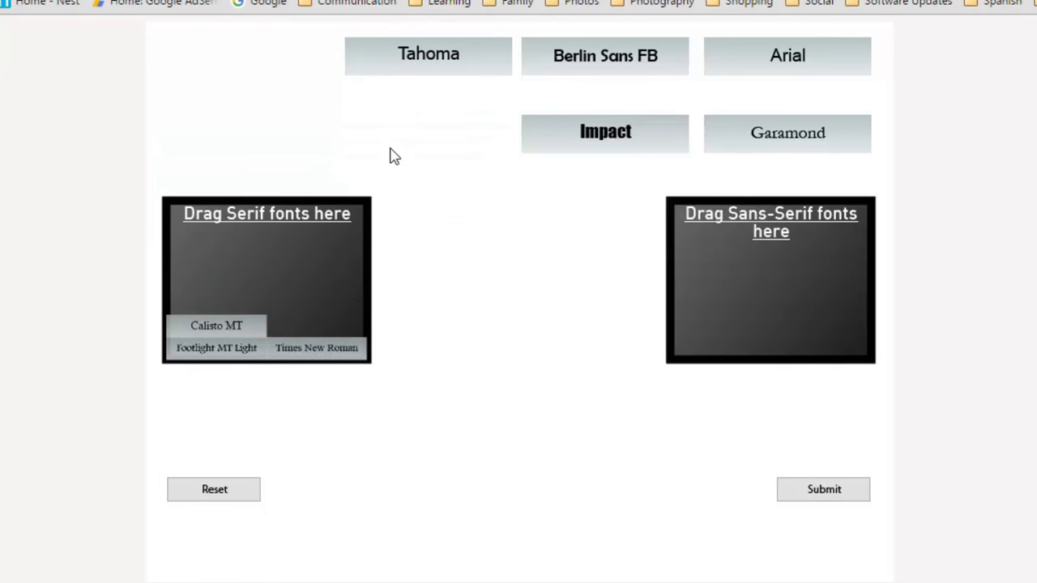
drag(384, 71, 331, 297)
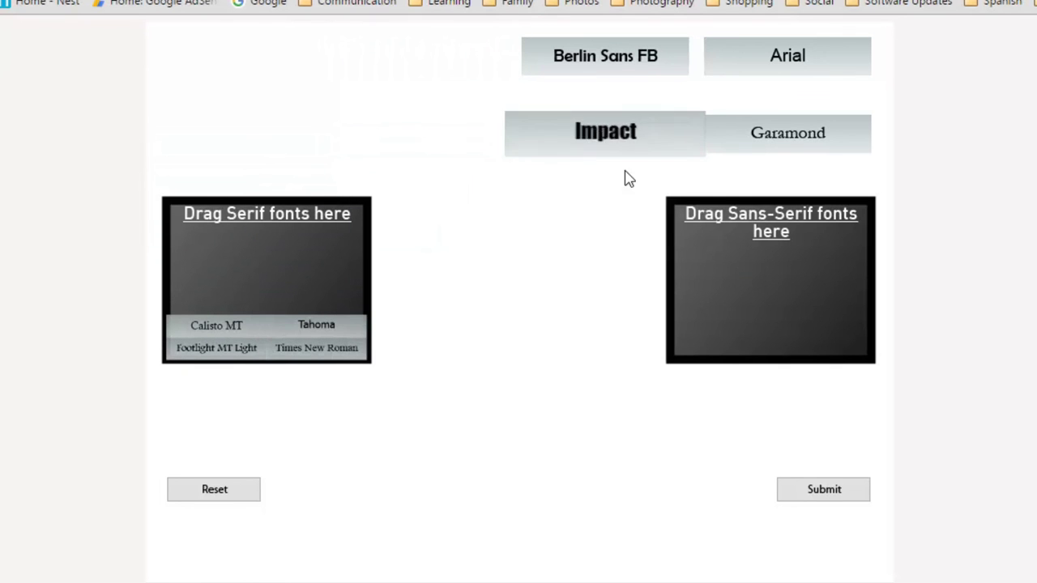
drag(623, 146, 736, 331)
drag(787, 143, 798, 277)
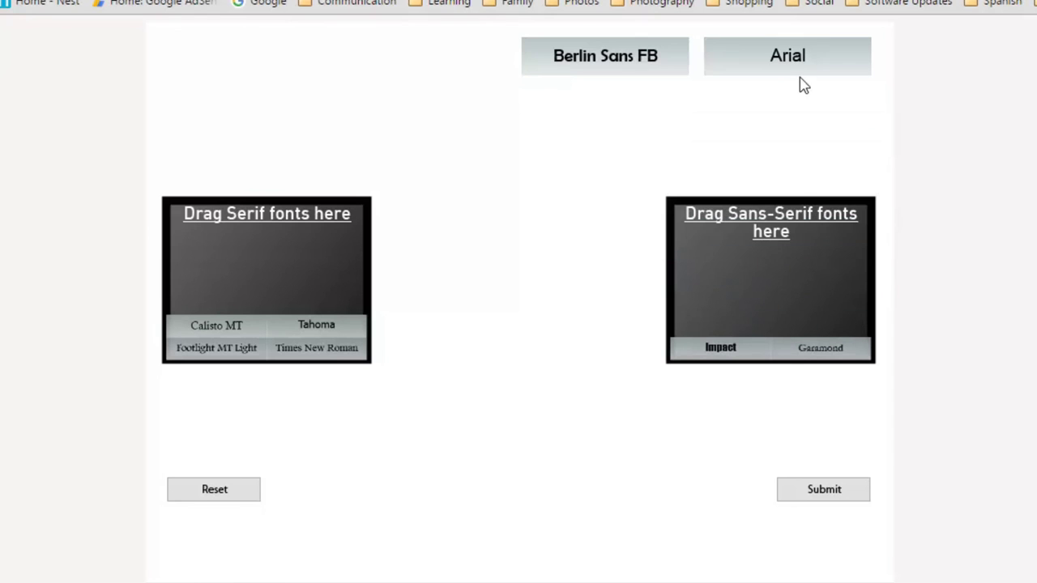
drag(800, 72, 809, 285)
drag(648, 75, 779, 300)
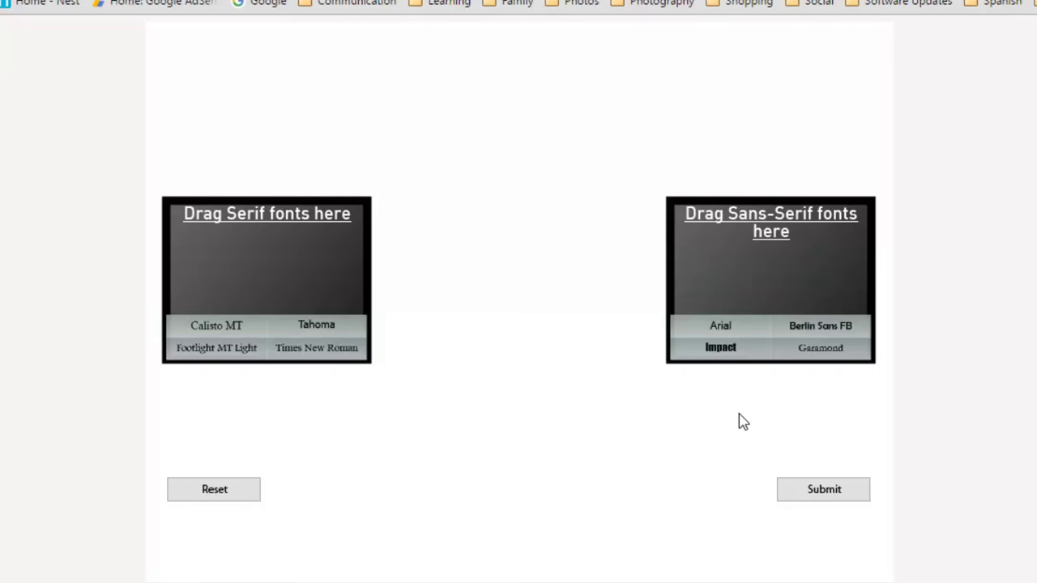
- Submit the mis-sorted fonts and continue past the Incorrect feedback with Next
click(828, 497)
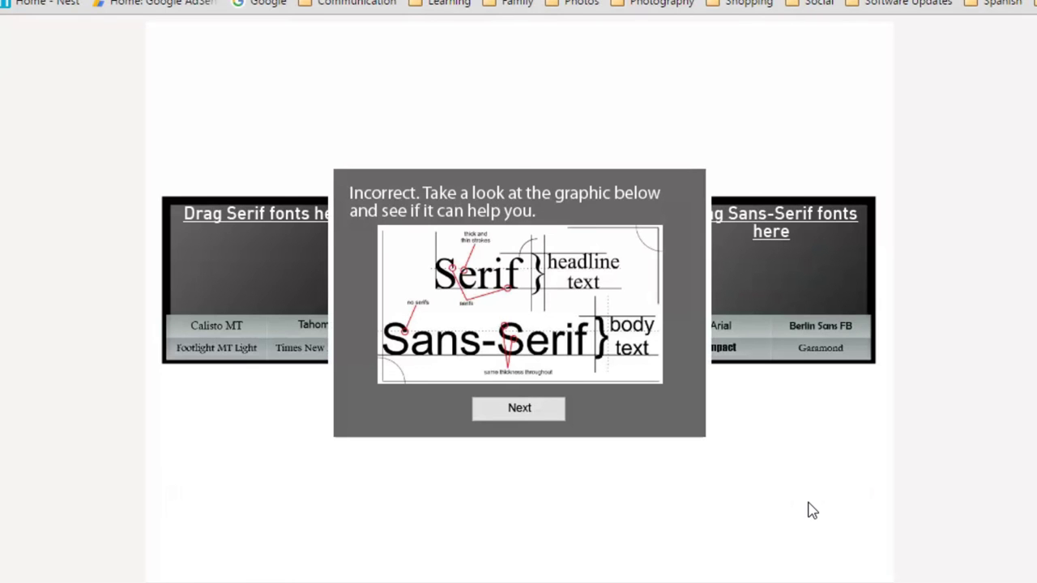
click(548, 407)
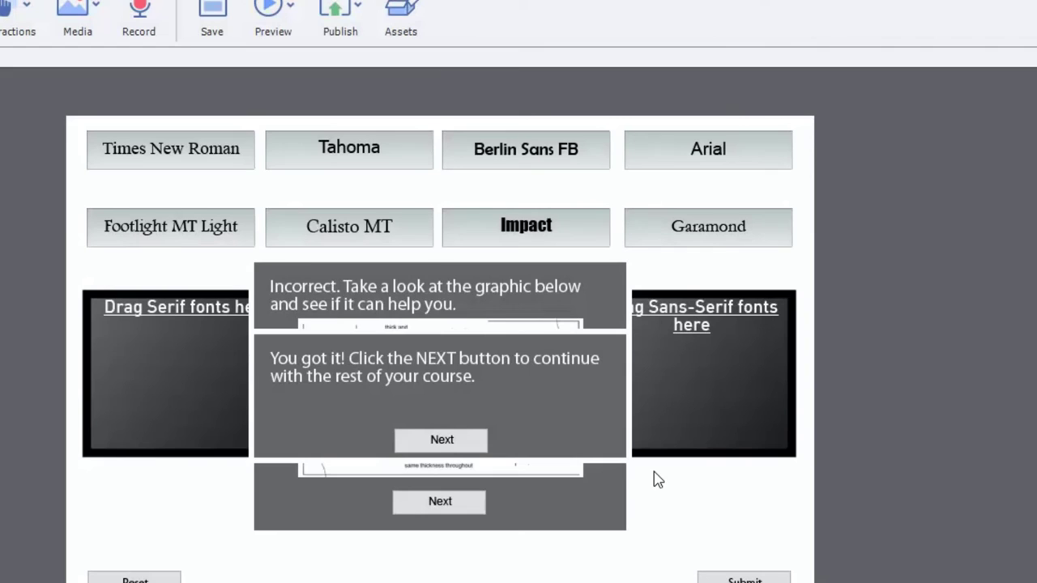
- Launch another In Browser preview of the font-sorting slide from the Preview dropdown
click(281, 7)
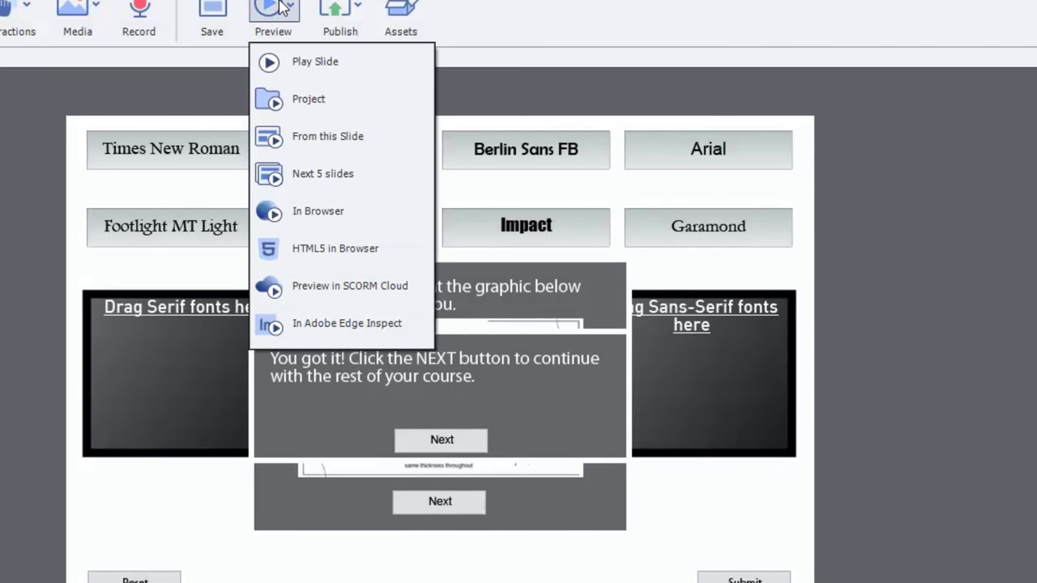
click(312, 212)
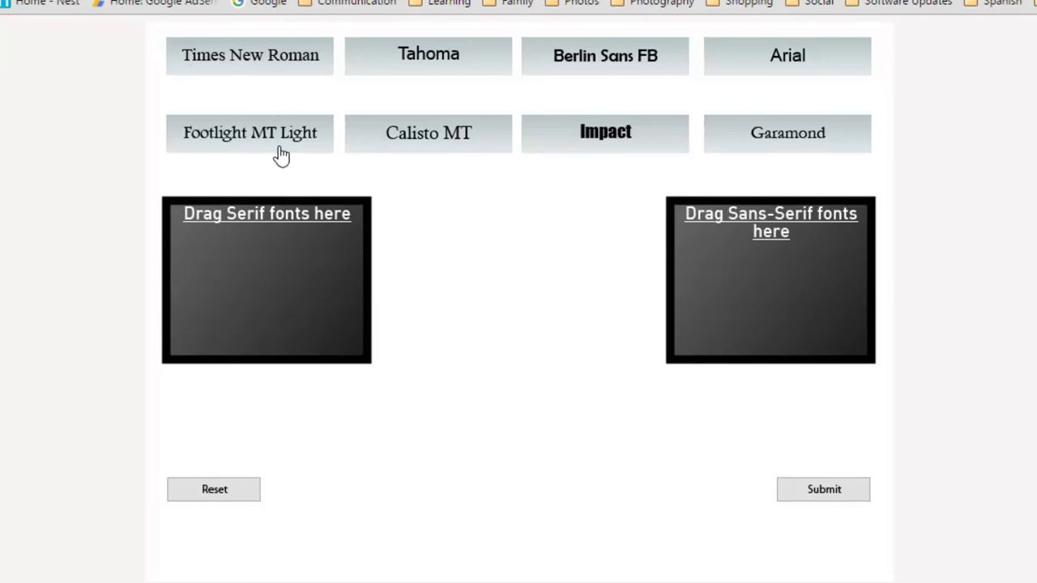
- Sort Times New Roman, Calisto MT, Garamond, Footlight MT Light to Serif; Impact, Arial, Berlin Sans FB, Tahoma to Sans-Serif
drag(261, 55, 273, 264)
drag(432, 152, 308, 306)
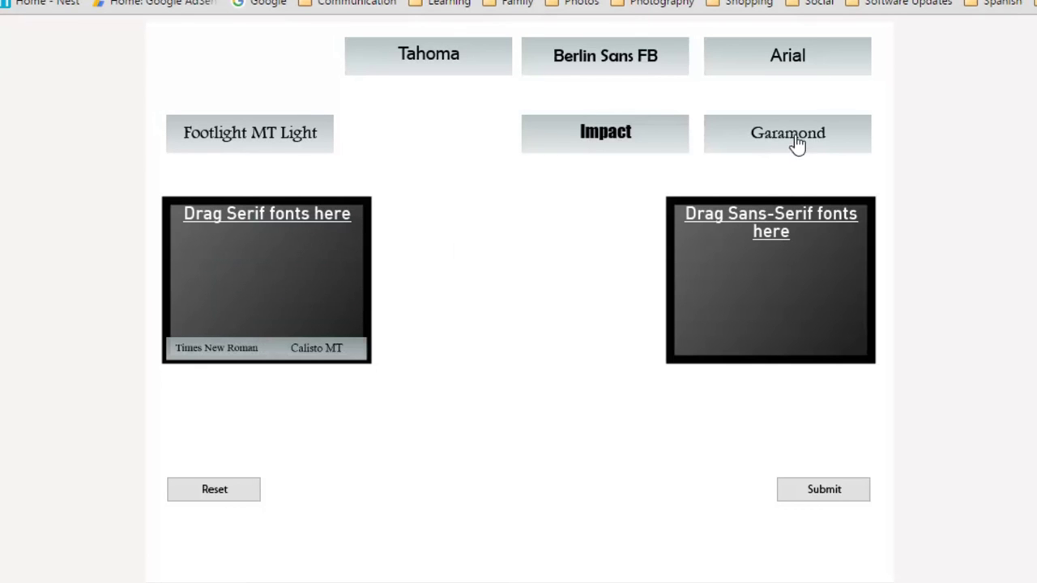
drag(794, 139, 294, 274)
drag(282, 142, 298, 275)
drag(630, 139, 787, 303)
drag(766, 63, 806, 301)
drag(641, 60, 742, 302)
drag(419, 61, 788, 316)
click(821, 502)
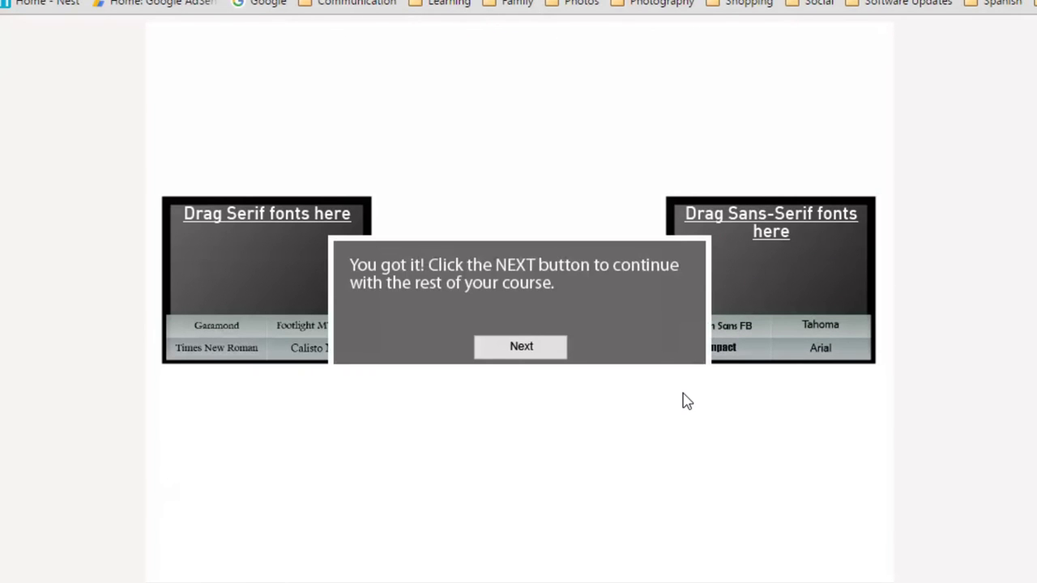